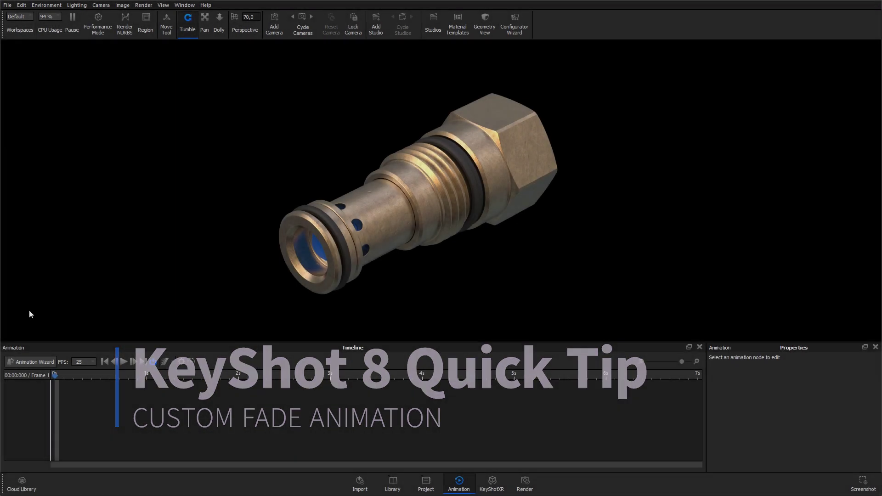
- Add a Fade animation to the Cuerpo 2 part and shift the second fade clip to 2–3 seconds
left_click(28, 362)
left_click(68, 138)
left_click(222, 326)
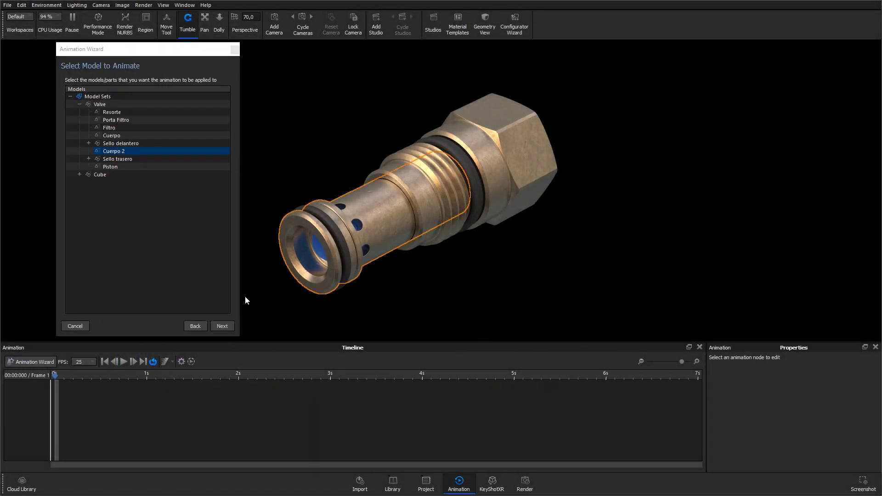
left_click(222, 326)
left_click(222, 326)
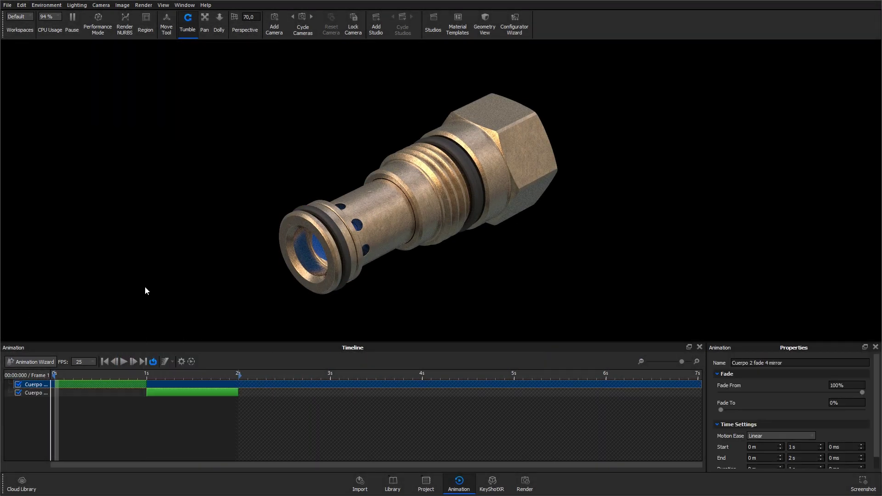
left_click_drag(193, 393, 284, 393)
- Preview the fade animation, then delete both fade tracks from the timeline
left_click(123, 362)
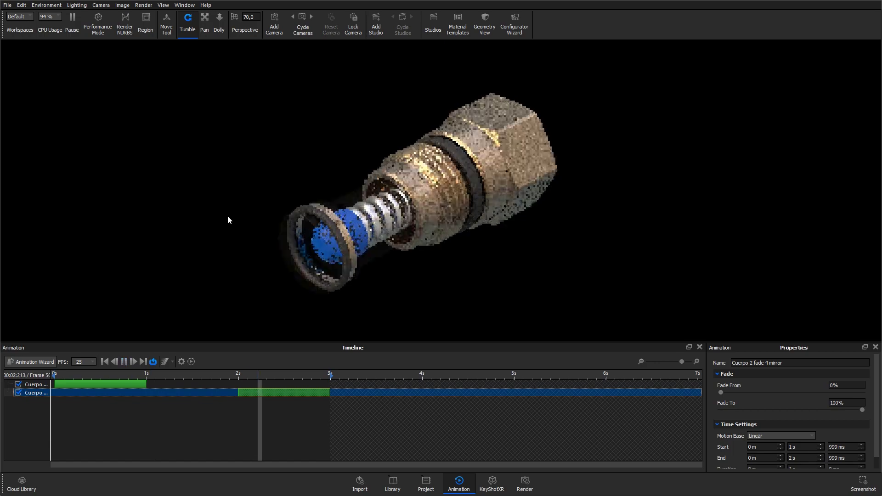
left_click(123, 362)
right_click(118, 382)
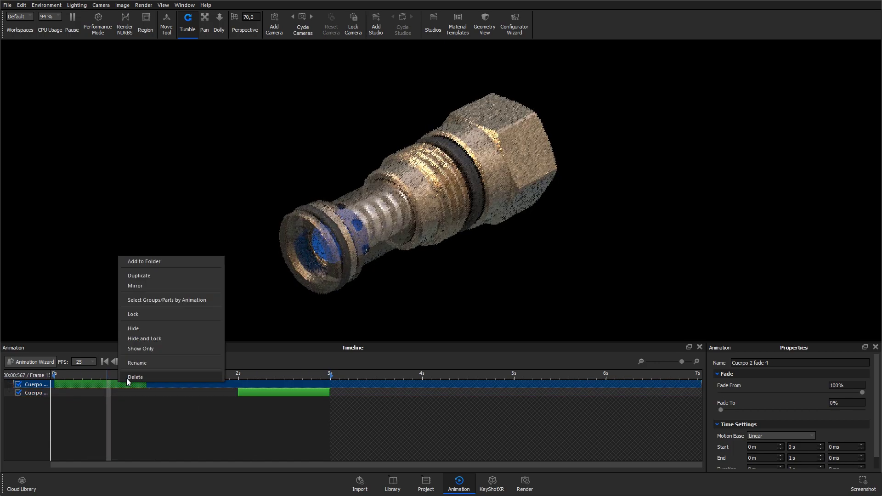
left_click(131, 375)
right_click(246, 384)
left_click(257, 376)
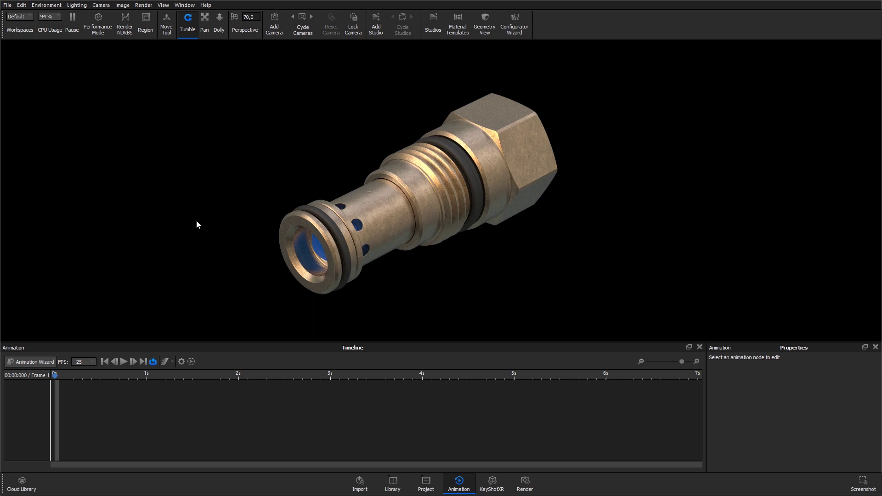
- Open the valve body's Metal material graph with the whole valve visible in the viewport
right_click(379, 211)
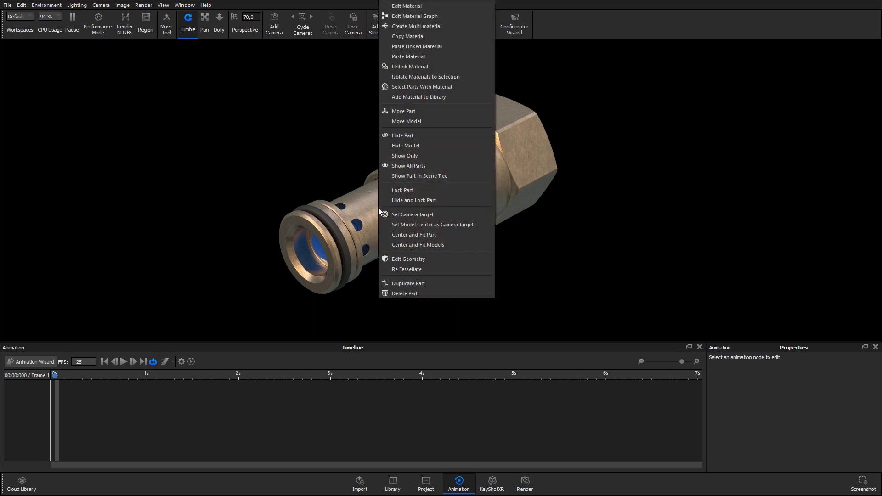
left_click(421, 17)
left_click_drag(276, 133, 106, 134)
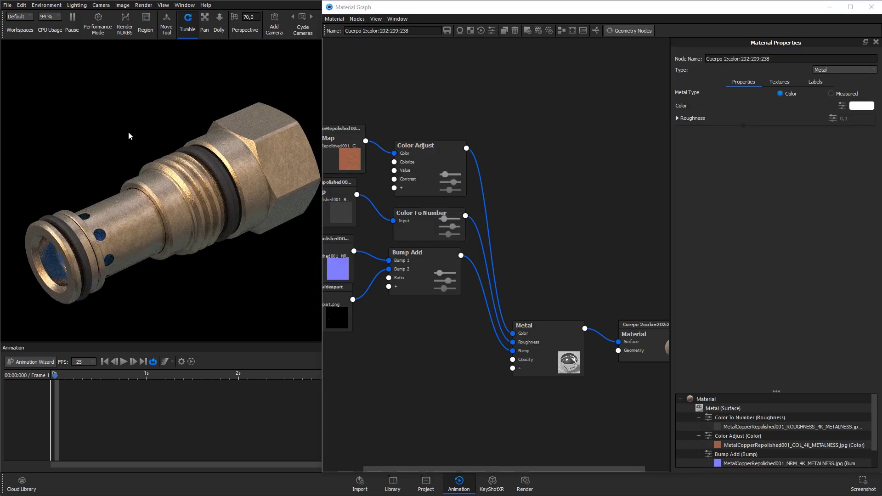
right_click(406, 374)
- Add a Color Gradient texture node to the material graph and show its settings
mouse_move(446, 447)
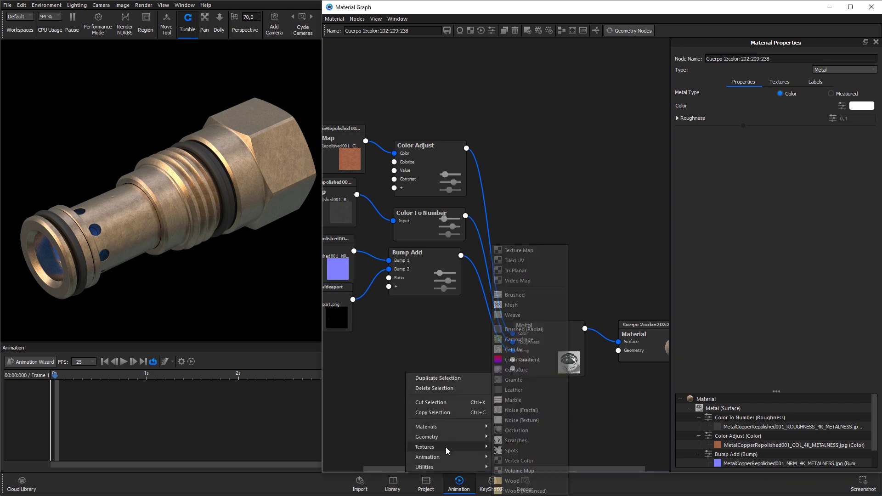
left_click(517, 360)
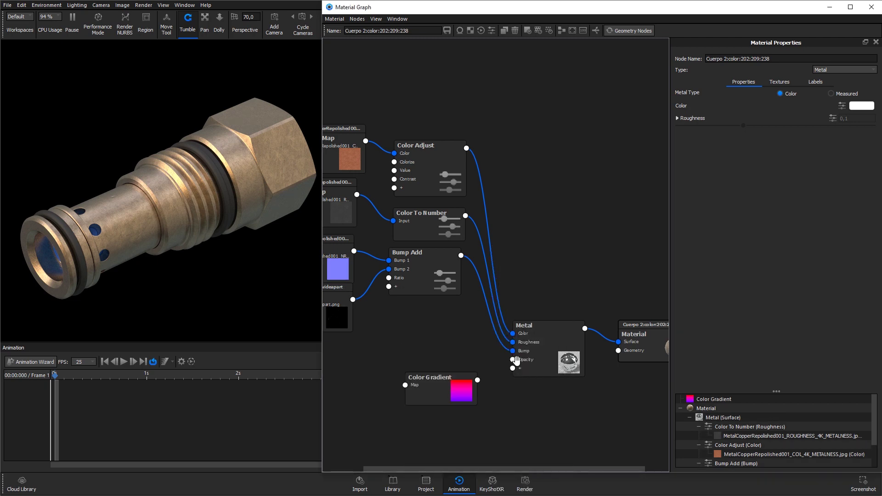
left_click(450, 389)
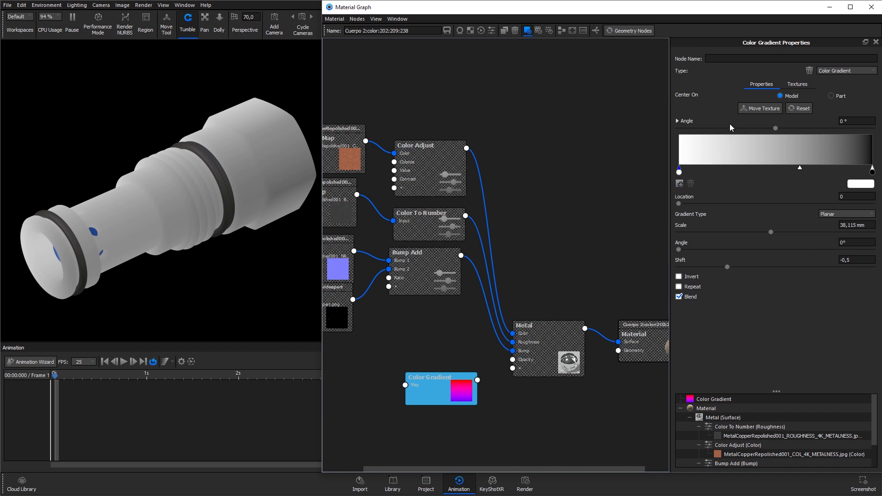
- Rotate the Color Gradient -90° so its ramp runs along the valve body, and accept it
left_click(749, 112)
left_click_drag(253, 270, 183, 205)
left_click_drag(322, 238, 486, 244)
left_click_drag(350, 316, 127, 316)
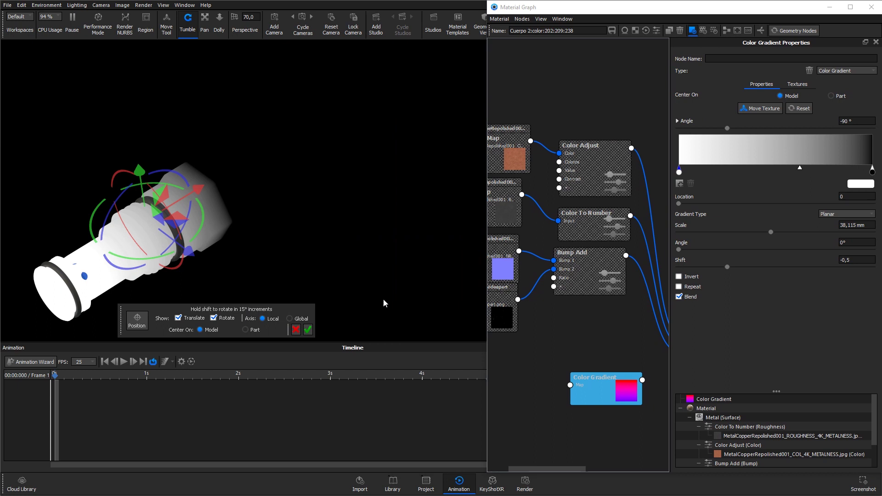
left_click(307, 330)
left_click_drag(487, 330, 288, 331)
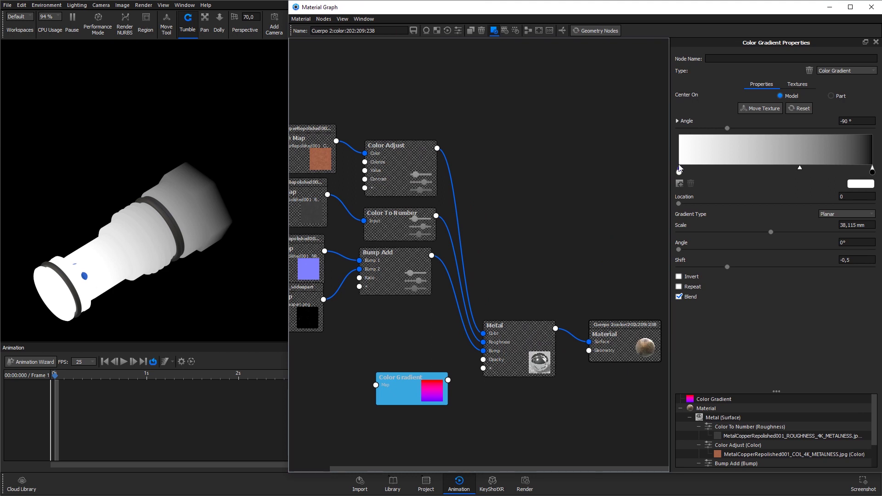
- Add two gradient stops set to black and make the gradient's end stop white
left_click(679, 183)
left_click(679, 183)
double_click(727, 171)
left_click(535, 185)
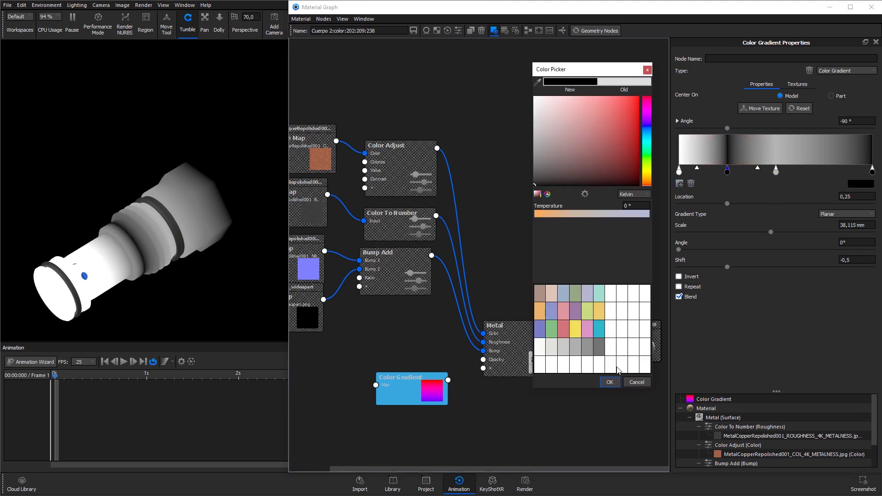
left_click(610, 382)
double_click(776, 170)
left_click(535, 185)
left_click(609, 382)
double_click(872, 171)
left_click(577, 142)
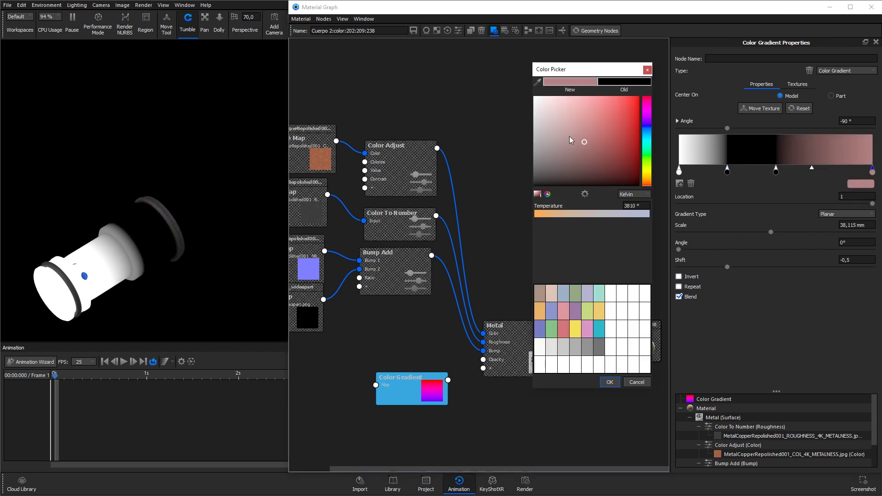
left_click(535, 97)
left_click(610, 382)
- Move the first black stop to about 0,2, the middle stop to 0,8, and scale to 64,48 mm
left_click(727, 171)
left_click_drag(726, 172, 717, 170)
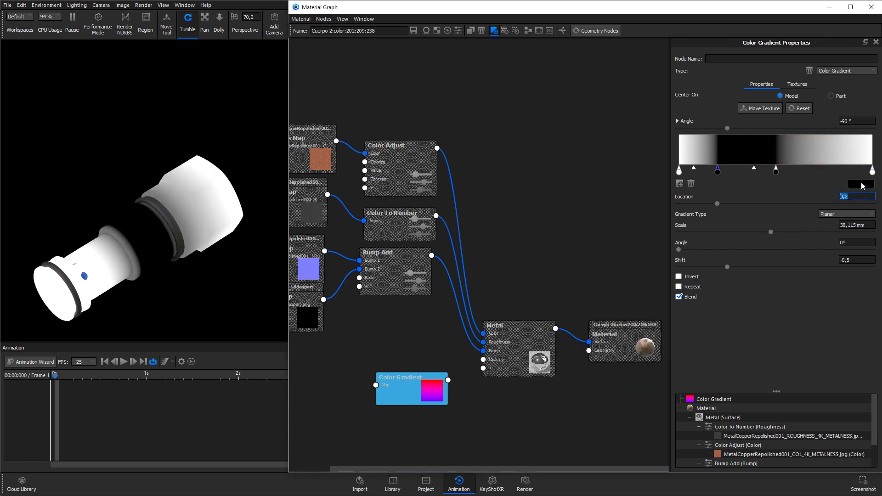
left_click(776, 171)
double_click(852, 196)
type("0,8")
key("Return")
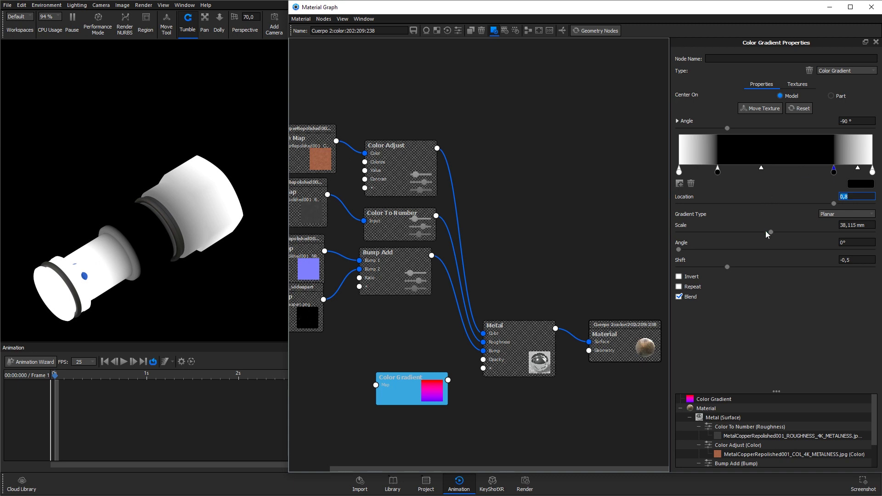
left_click_drag(769, 232, 834, 232)
left_click(760, 108)
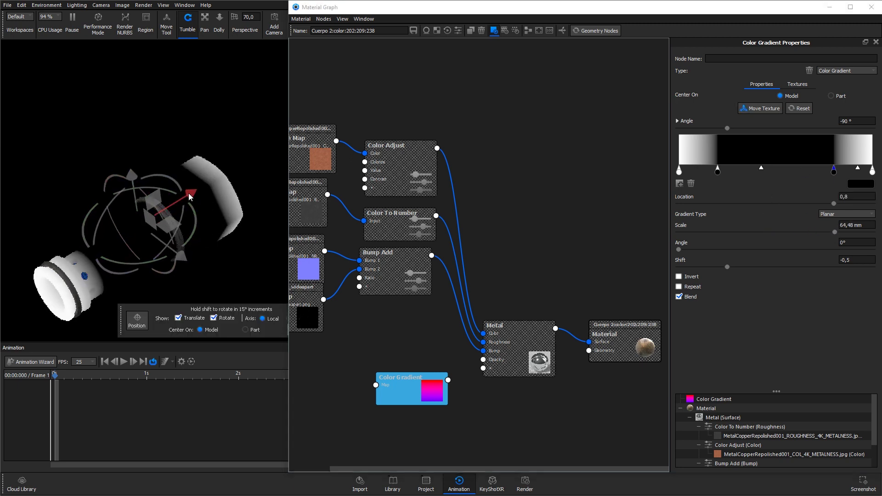
left_click_drag(288, 328, 309, 328)
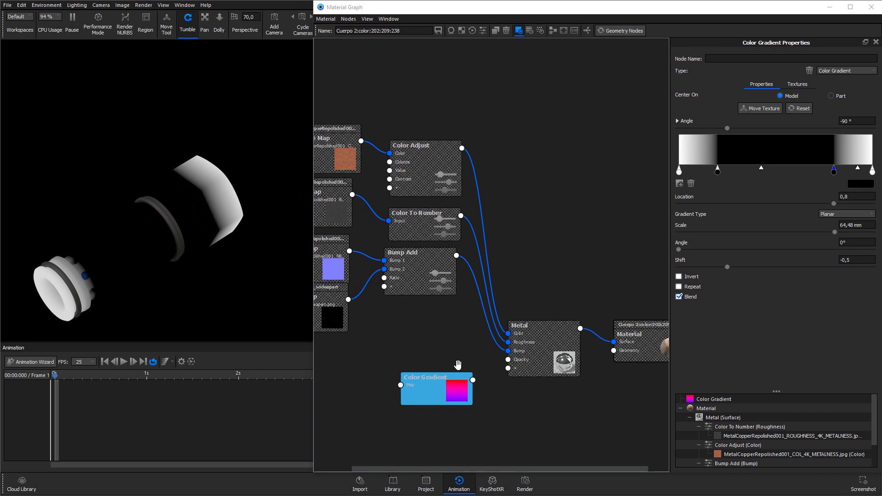
- Connect the Color Gradient output to the Metal node's Opacity input
left_click_drag(472, 380, 508, 360)
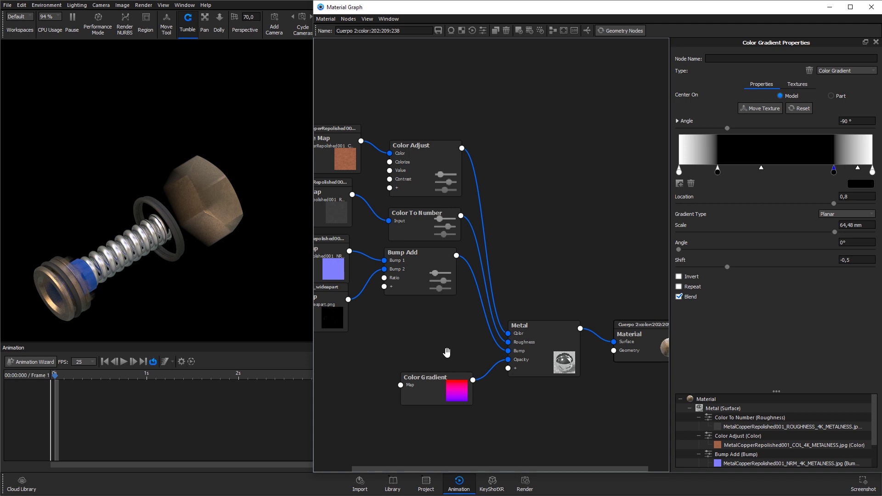
right_click(352, 418)
- Add a Number Fade animation node and wire it into the Color Gradient's Shift input
mouse_move(388, 402)
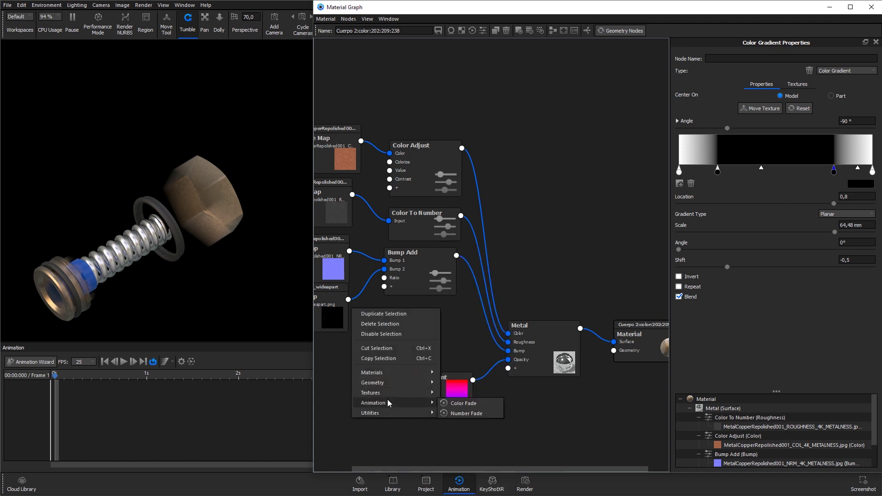
left_click(463, 412)
left_click_drag(413, 433, 399, 429)
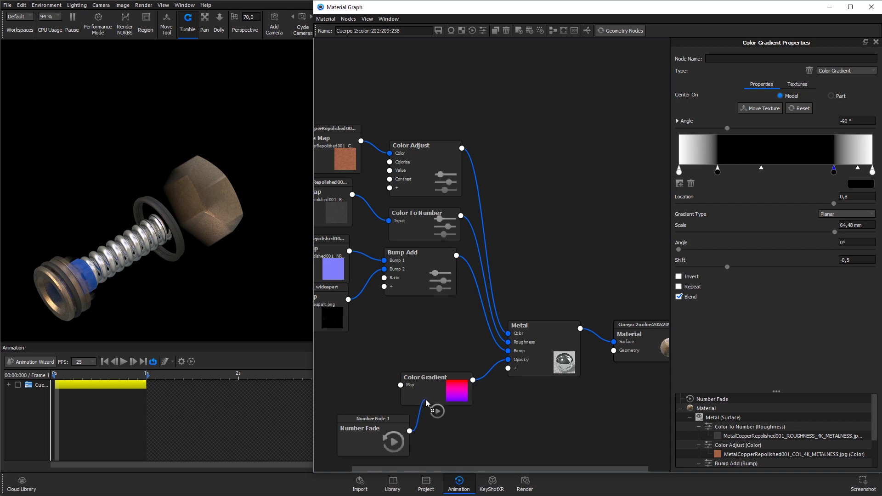
left_click_drag(426, 403, 434, 398)
left_click(440, 406)
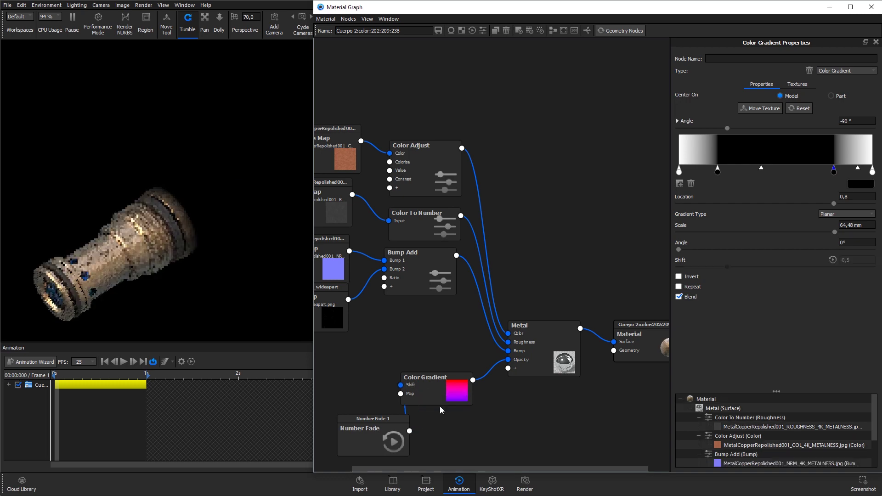
left_click_drag(402, 432, 385, 414)
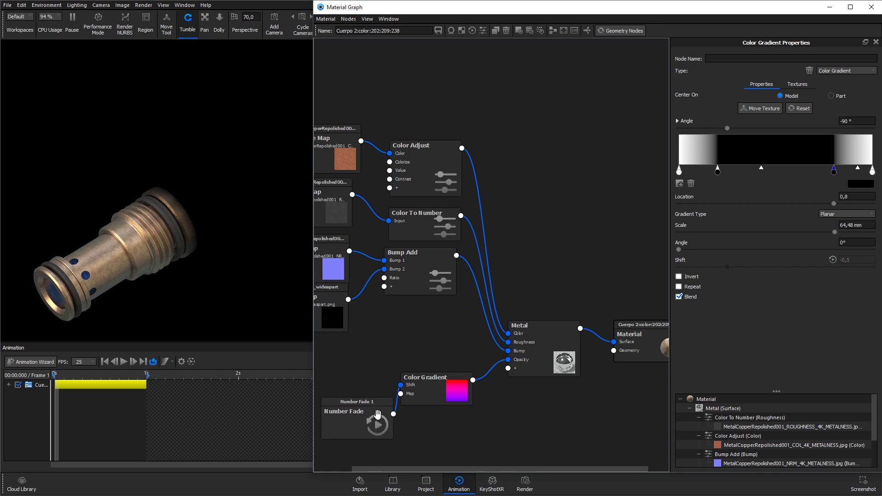
left_click(117, 408)
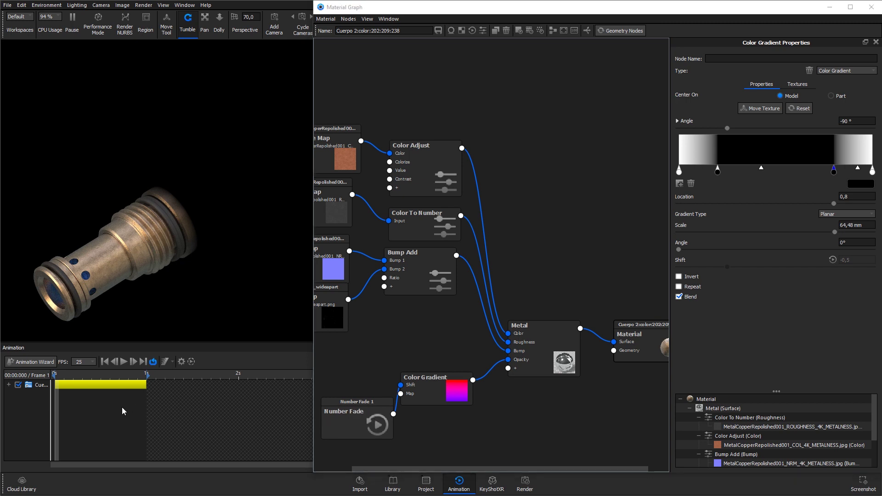
left_click(458, 484)
left_click(458, 485)
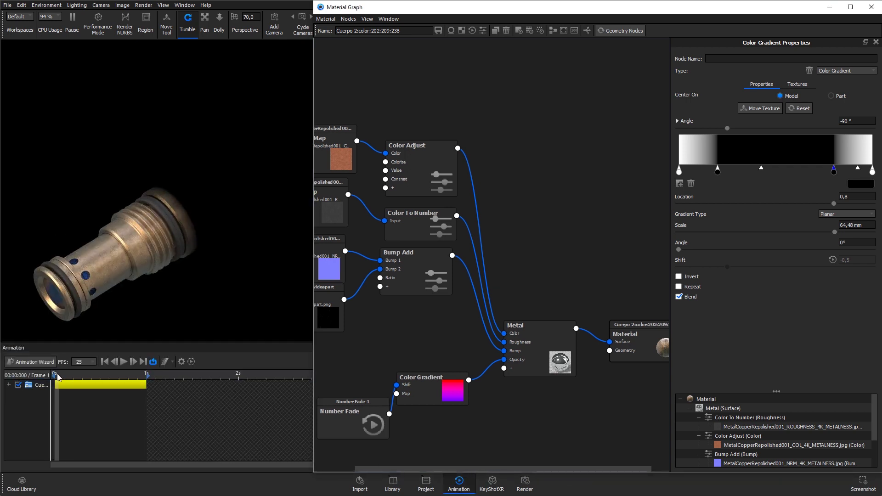
- Raise the Number Fade node's From value to 0,5
left_click_drag(51, 376, 70, 376)
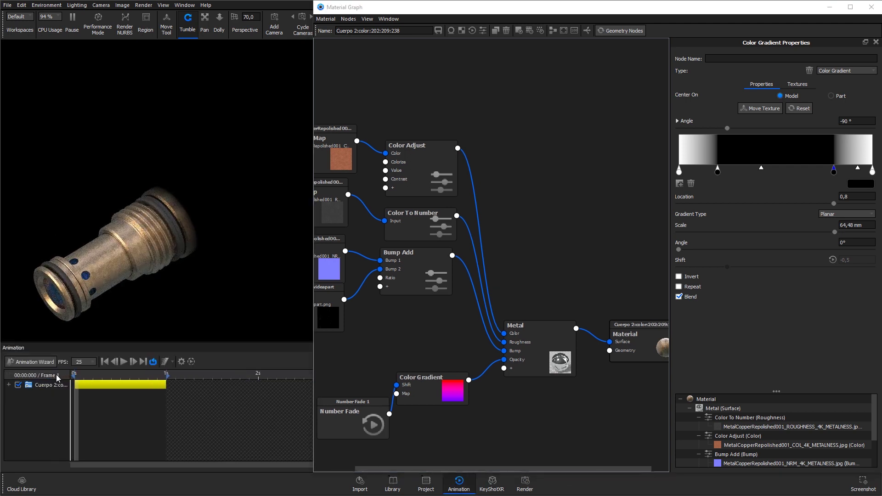
left_click(341, 413)
left_click(444, 385)
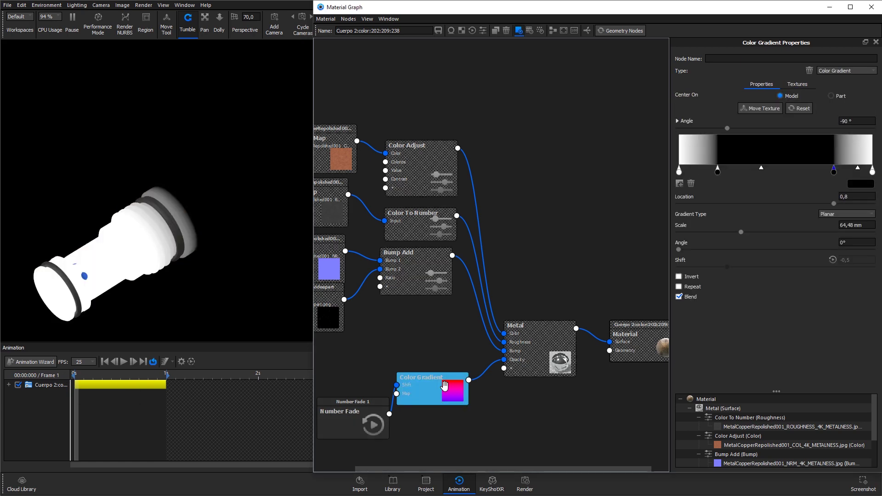
left_click(365, 410)
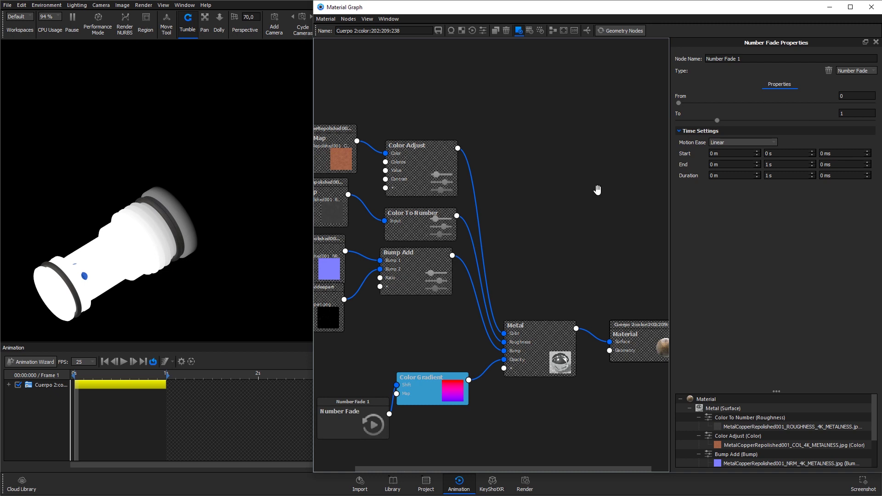
left_click_drag(683, 102, 701, 103)
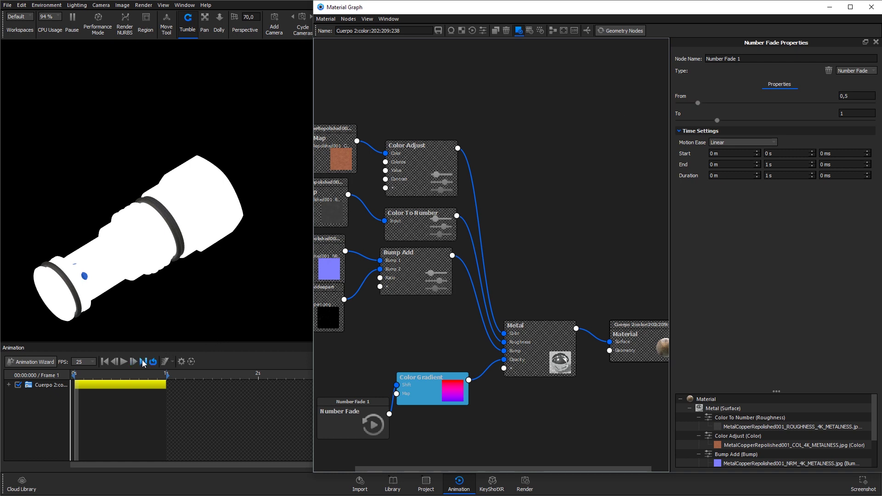
- At the last animation frame, set the Number Fade's To value to -1,5, then -1,464
left_click(143, 362)
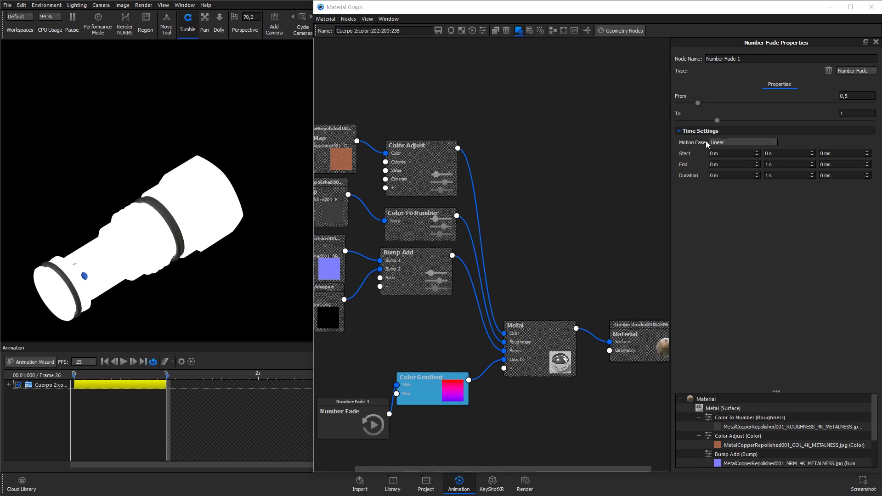
left_click_drag(717, 121, 683, 123)
double_click(847, 114)
type("-1,5")
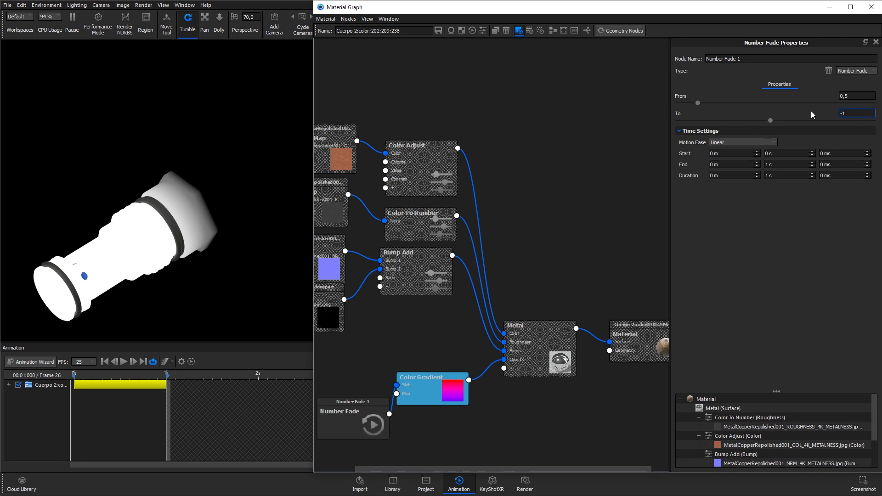
key("Return")
left_click_drag(727, 122, 728, 122)
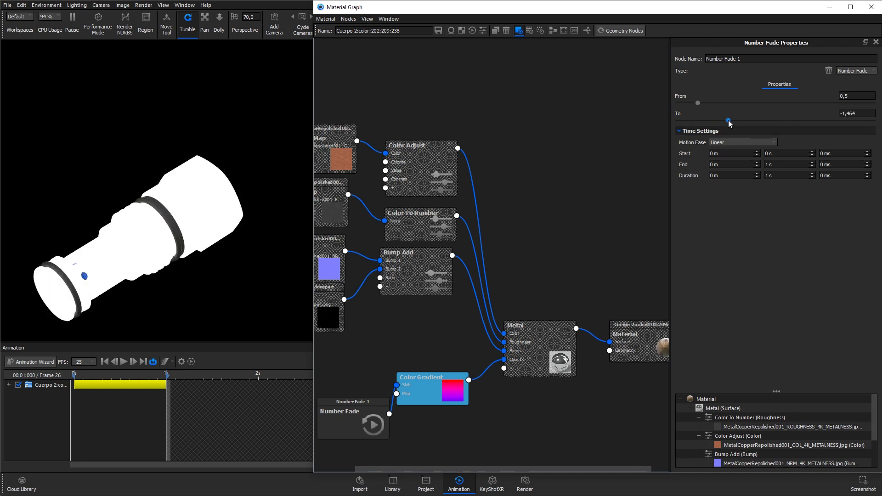
- Play the animation and set Number Fade From to -1,5 and To to 0,5
left_click(124, 363)
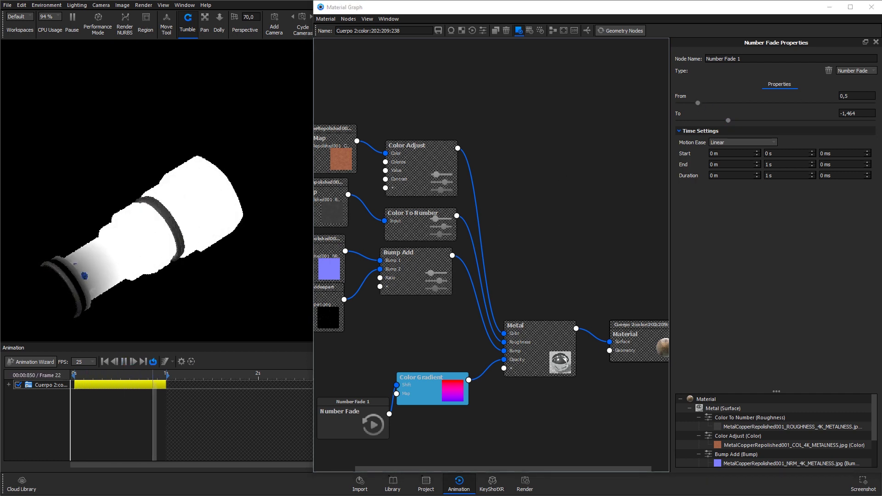
double_click(850, 95)
type("-1,5")
key("Tab")
type("0,5")
key("Return")
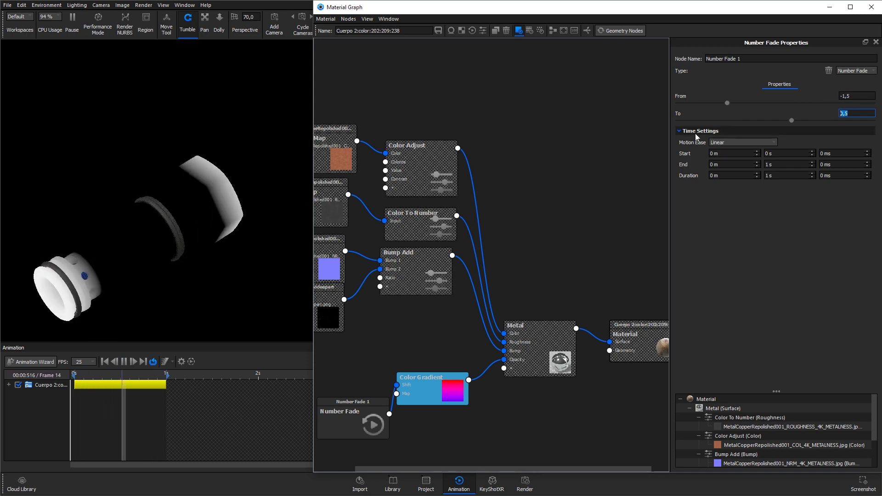
left_click(529, 198)
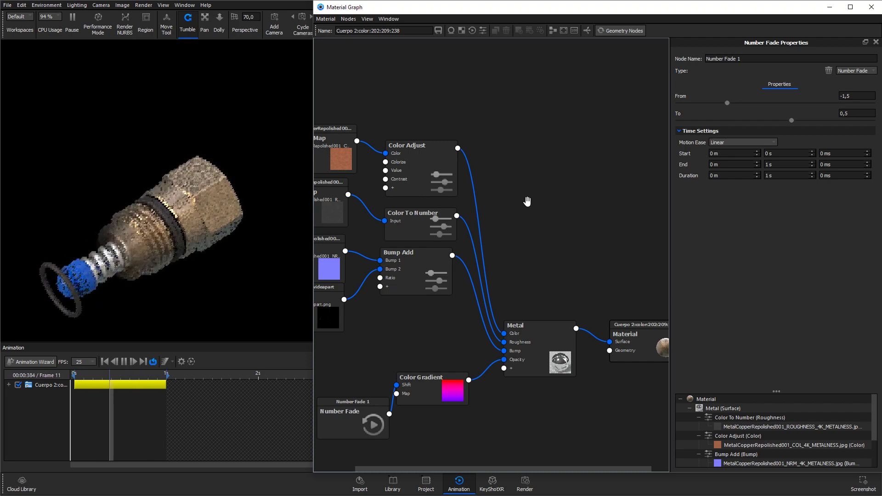
- Drag the Cuerpo 2 fade clip's end to lengthen it to 3 s 599 ms
left_click(167, 384)
left_click_drag(167, 384, 398, 386)
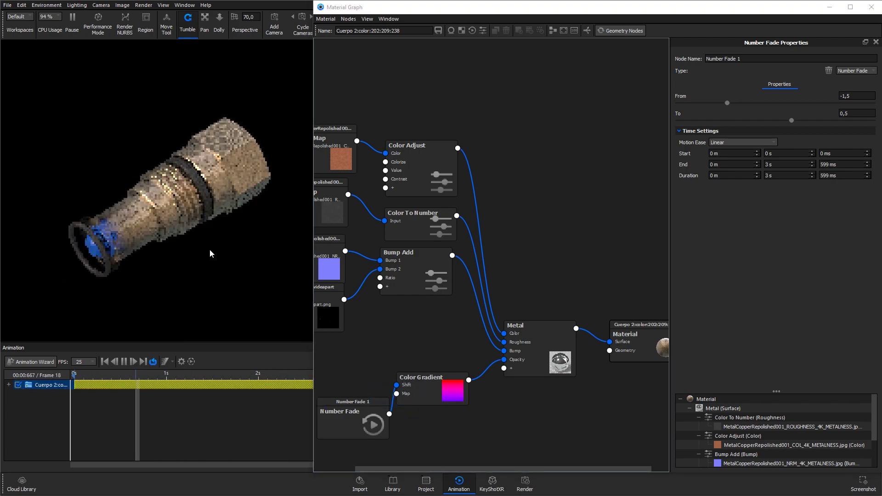